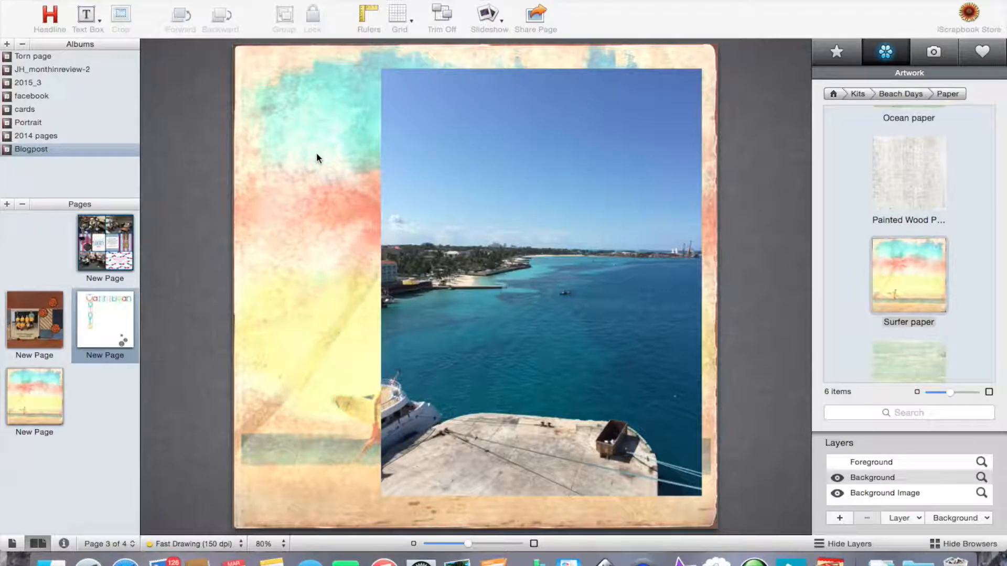
Step: Nudge the harbour photo slightly left and up on the page, and toggle the Background layer's visibility off and on
mouse_move(484, 180)
left_mouse_down()
mouse_move(796, 175)
mouse_move(539, 160)
mouse_move(473, 175)
mouse_move(487, 175)
left_mouse_up()
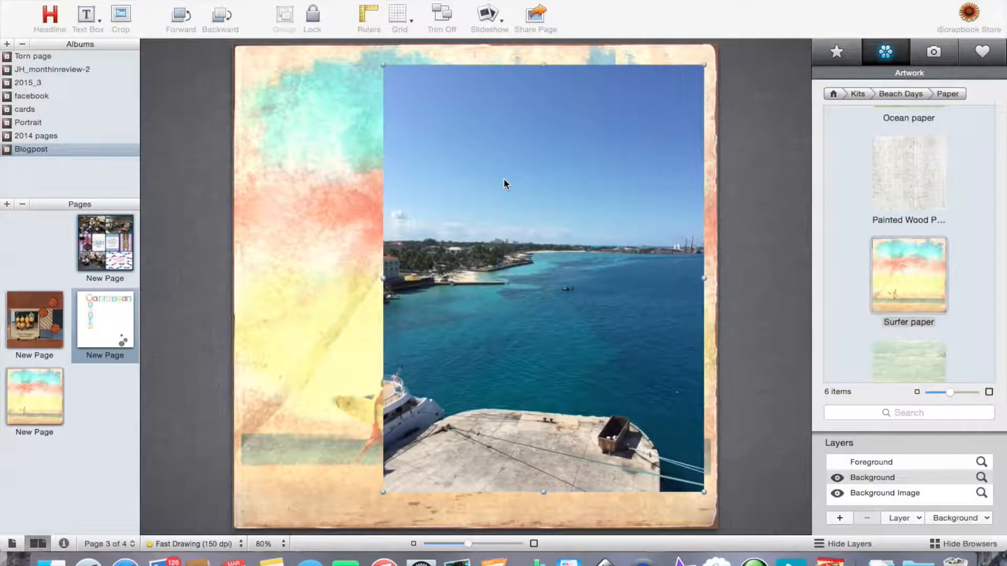
left_click_drag(499, 184, 491, 181)
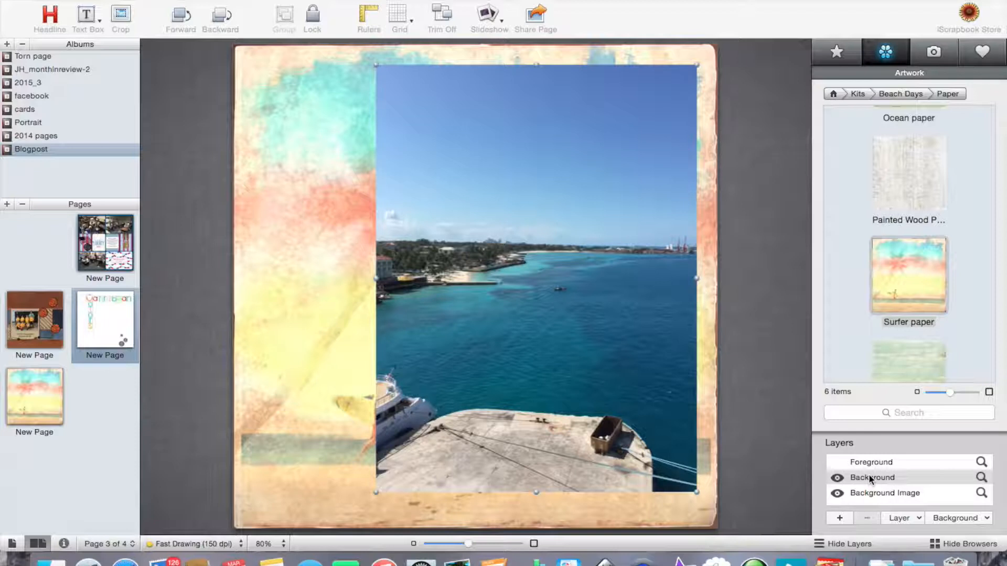
left_click(837, 477)
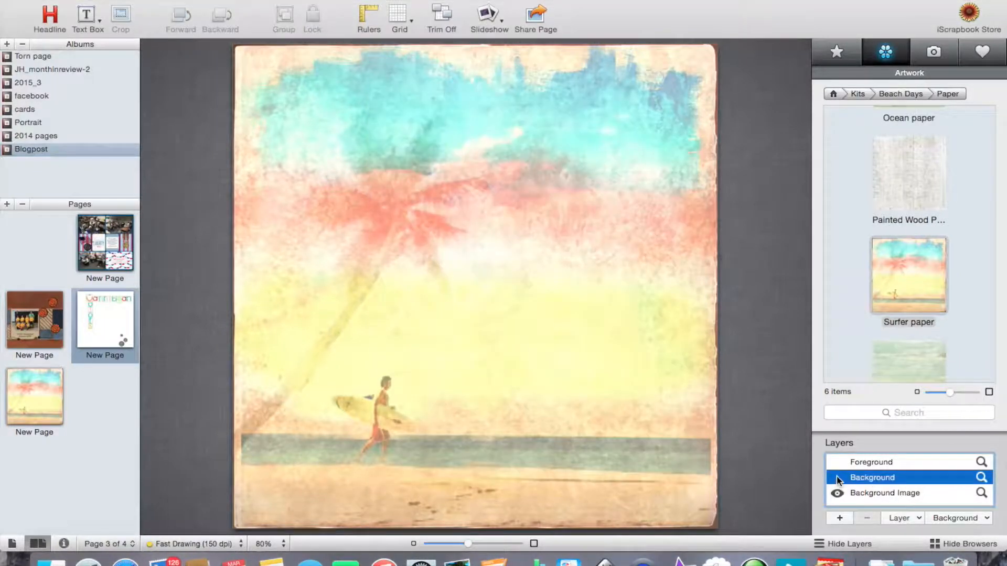
left_click(837, 477)
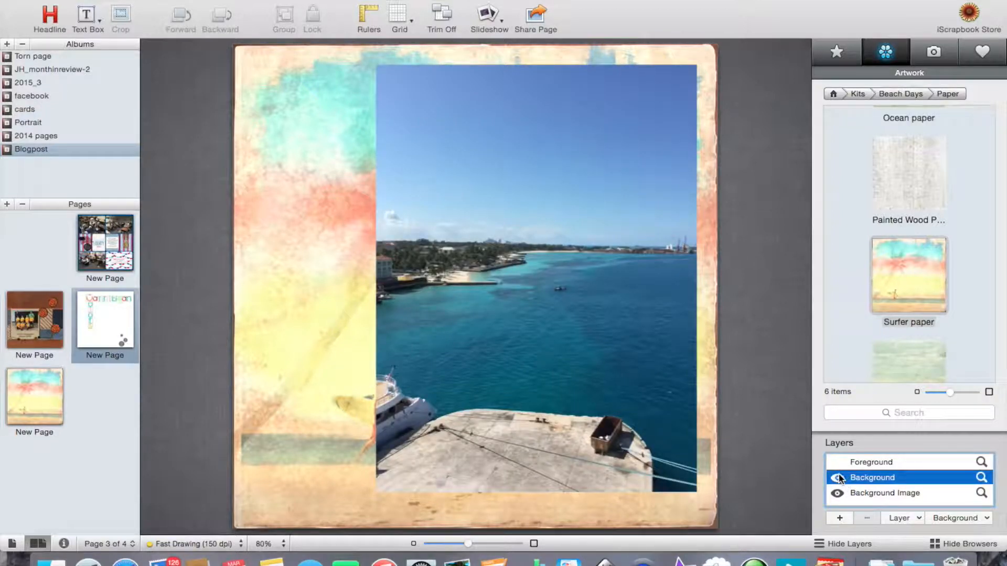
Step: Apply the Mask photo effect with an oval shape to the harbour photo
left_click(659, 433)
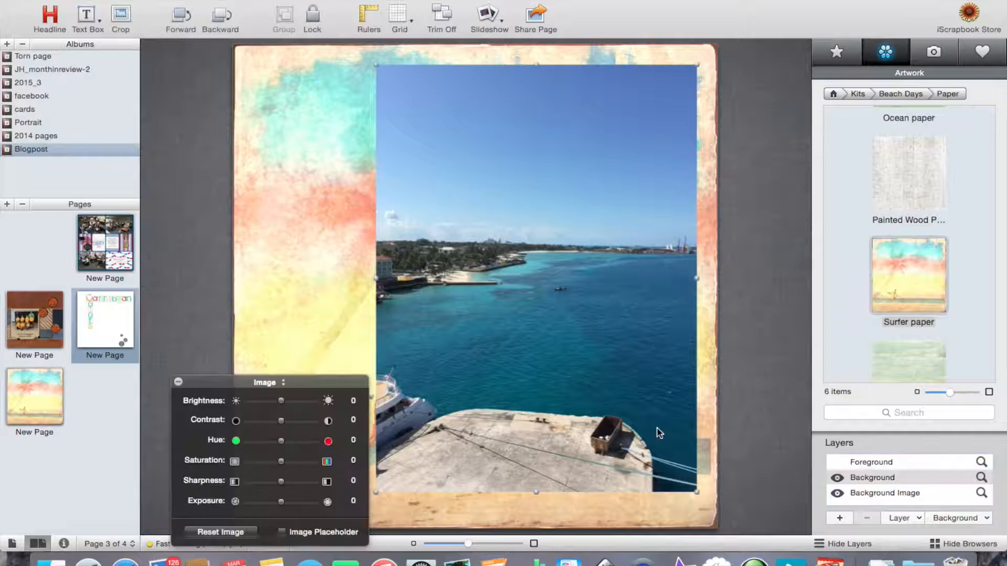
left_click(273, 387)
left_click(274, 394)
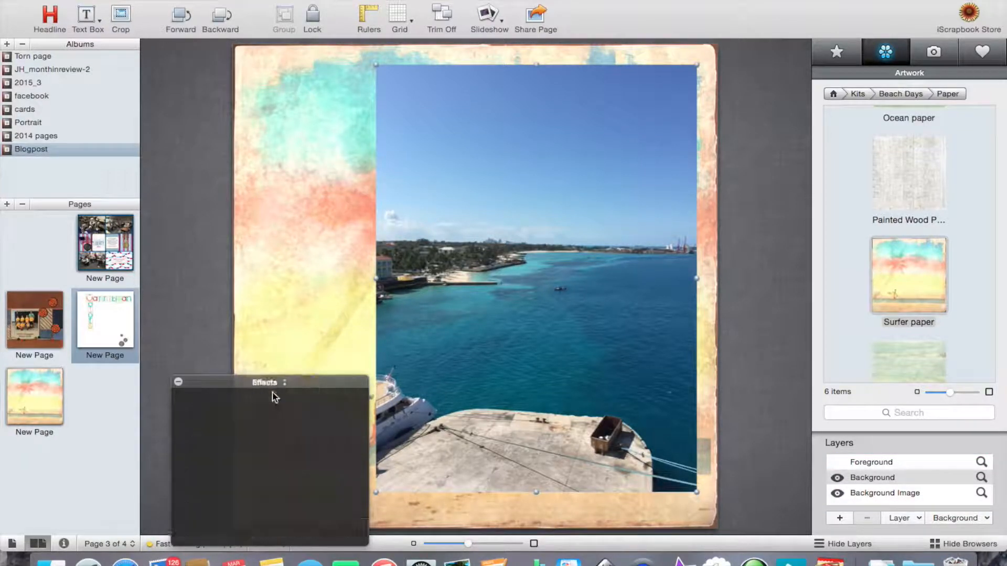
left_click(540, 526)
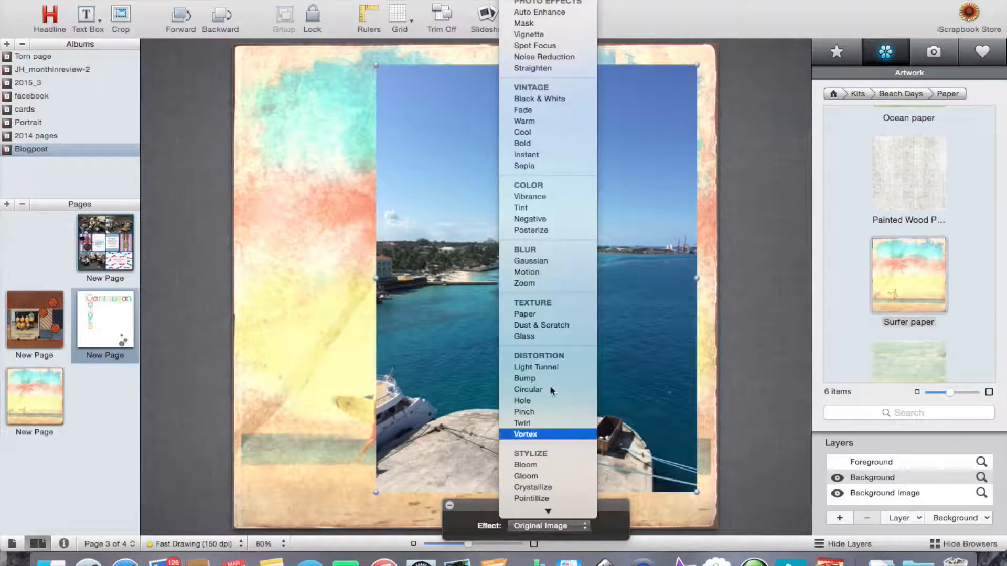
left_click(567, 27)
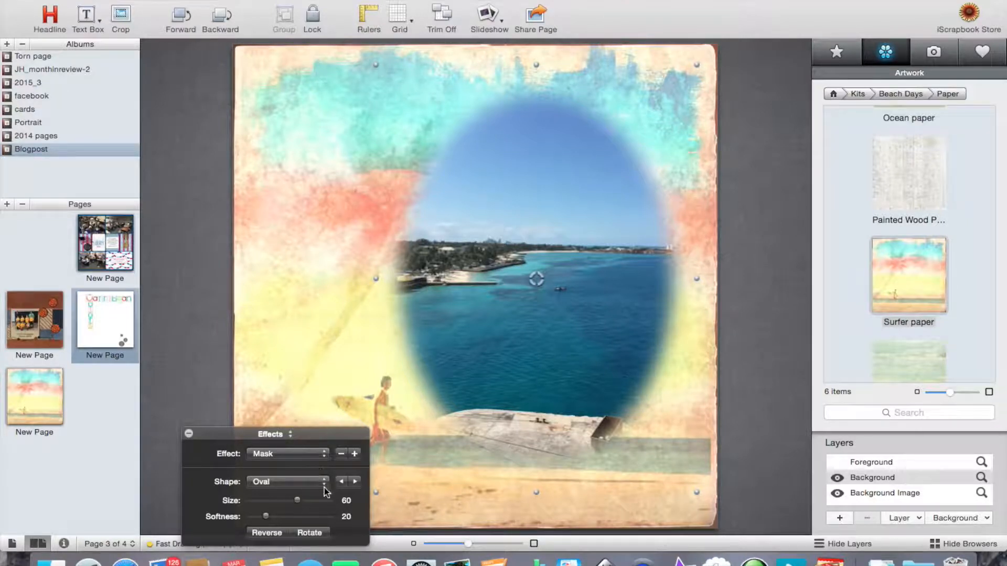
Step: Move the masked photo slightly down and set its oval mask to size 62 and softness 23
mouse_move(297, 501)
left_mouse_down()
mouse_move(309, 501)
mouse_move(266, 518)
mouse_move(292, 518)
mouse_move(277, 517)
mouse_move(303, 506)
left_mouse_up()
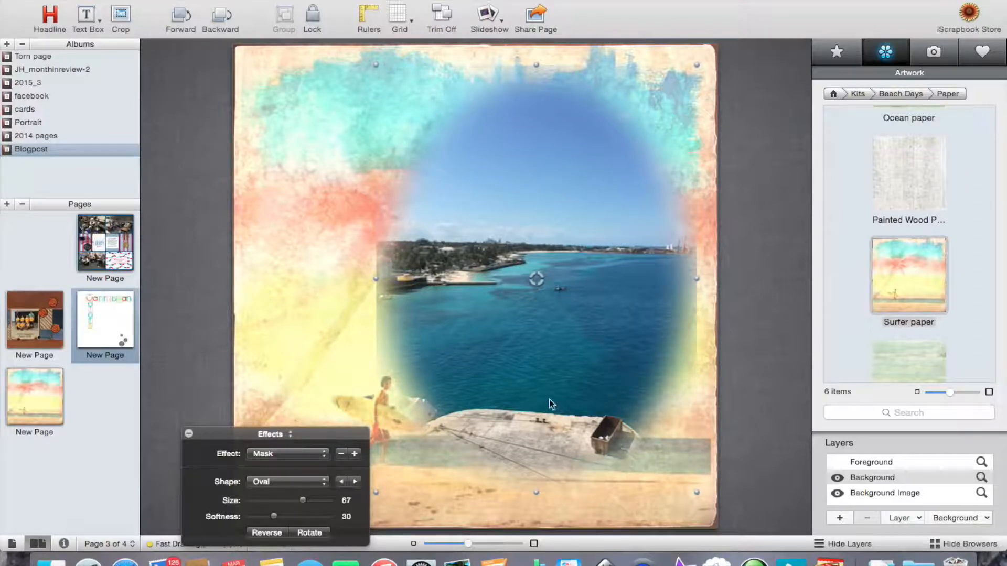
left_click_drag(549, 381, 549, 389)
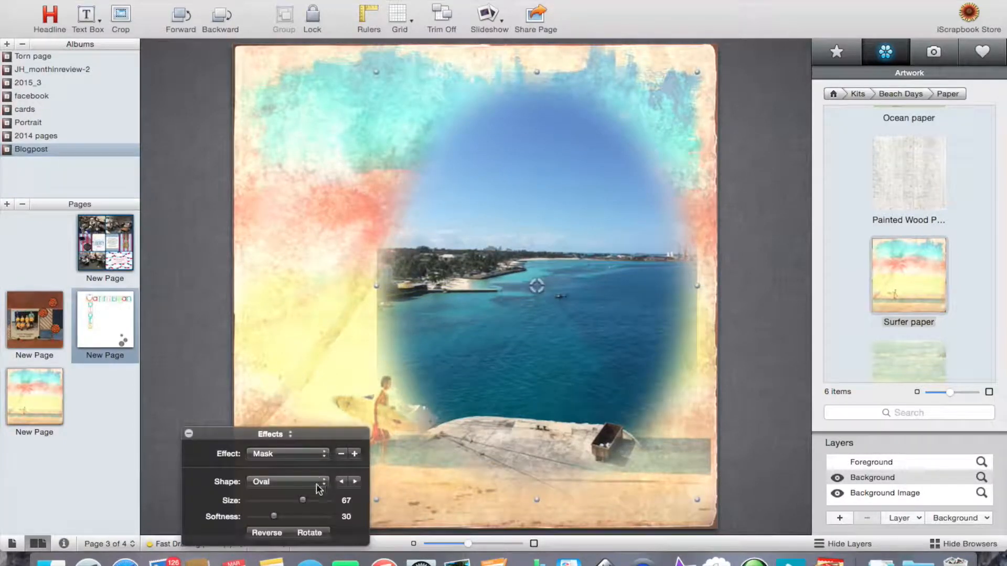
left_click_drag(302, 500, 301, 505)
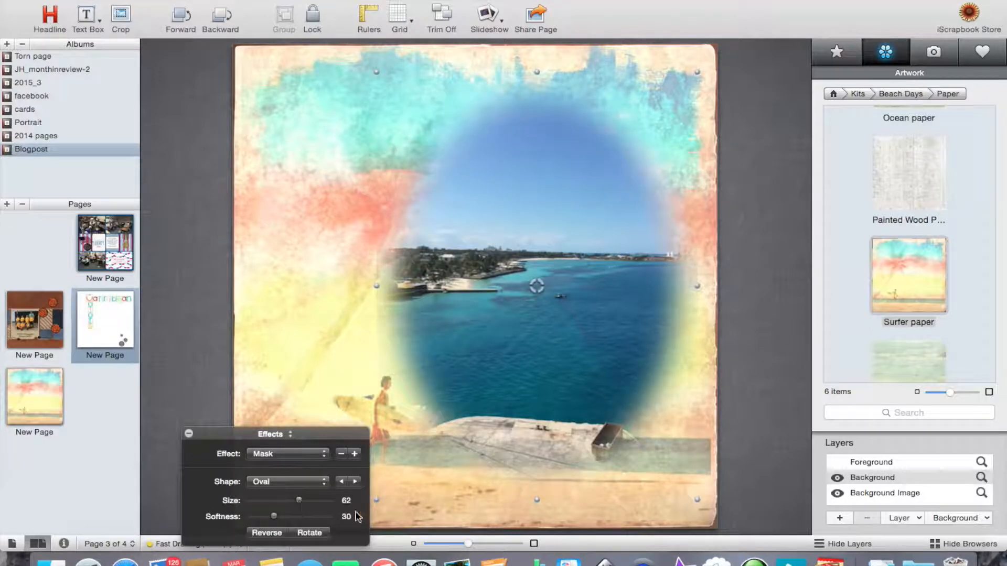
left_click_drag(279, 518, 268, 516)
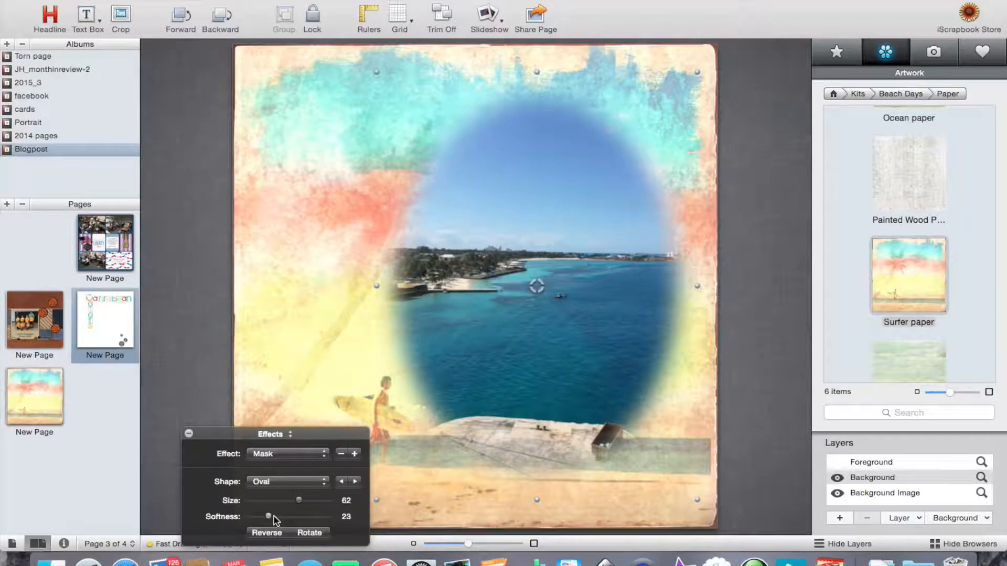
Step: Enlarge and reposition the masked photo towards the page's lower right, and fine-tune its mask to size 61 and softness 26
left_click_drag(697, 502, 731, 534)
mouse_move(631, 418)
left_mouse_down()
mouse_move(629, 407)
mouse_move(629, 430)
left_mouse_up()
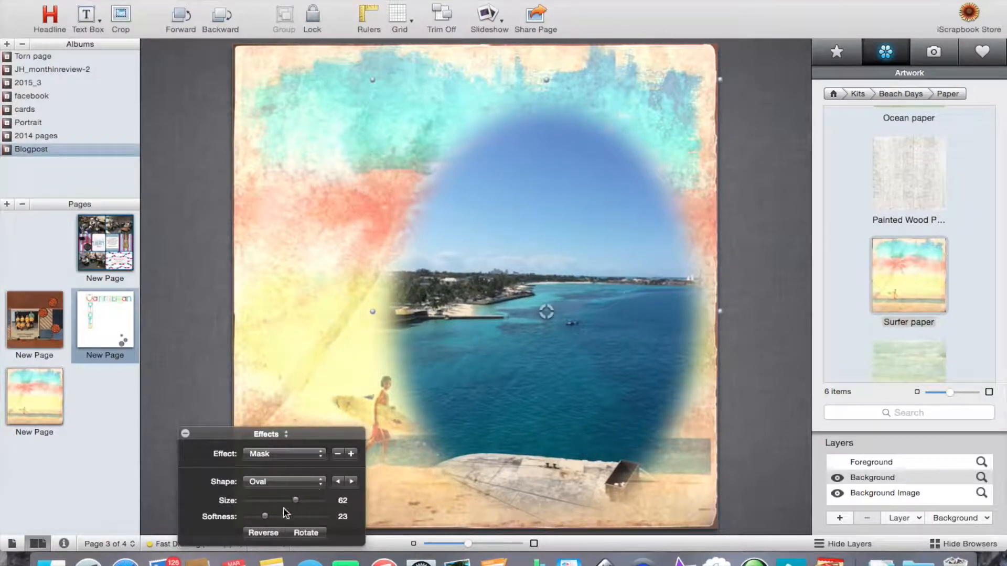
left_click_drag(265, 516, 297, 505)
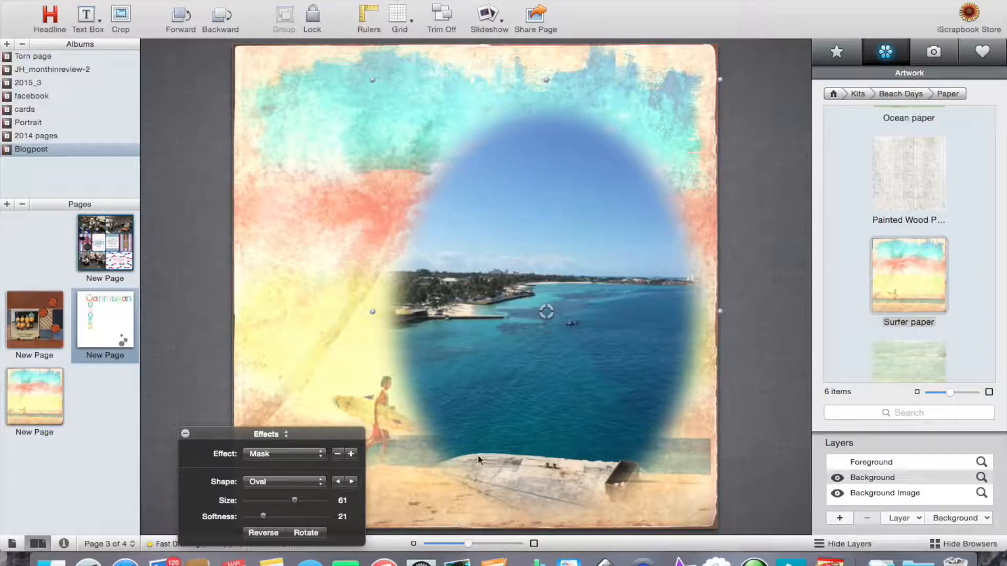
left_click_drag(264, 517, 269, 517)
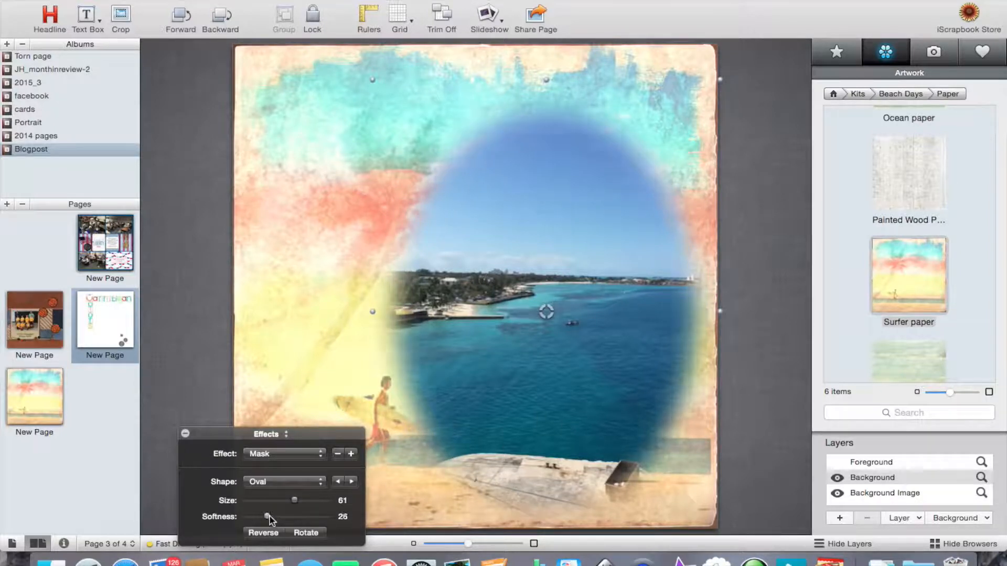
left_click(647, 327)
left_click(644, 322)
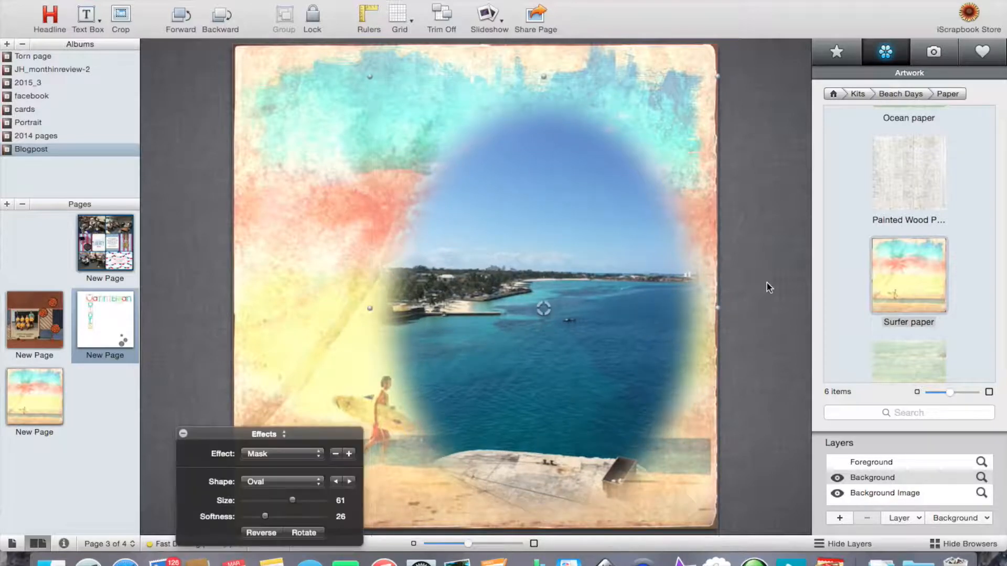
left_click(767, 282)
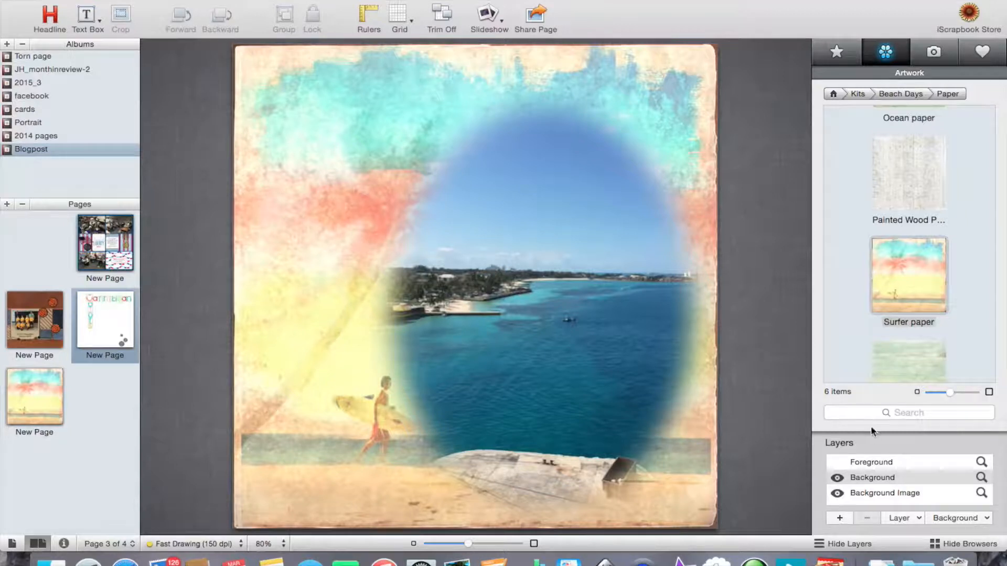
Step: Add a new layer named "overlay" above the Background layer
left_click(834, 520)
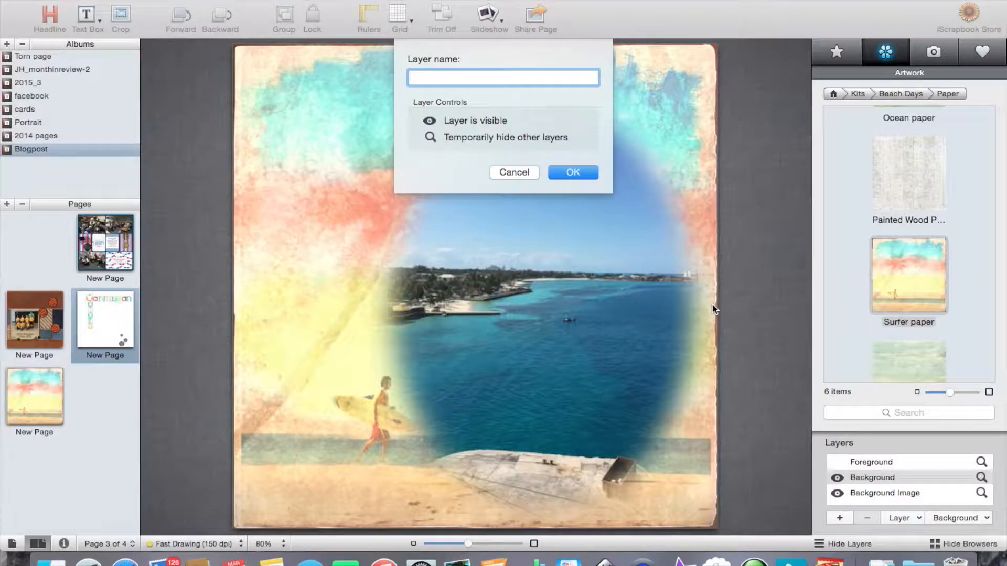
type("tra")
key("BackSpace")
key("BackSpace")
key("BackSpace")
type("overlay")
left_click(575, 172)
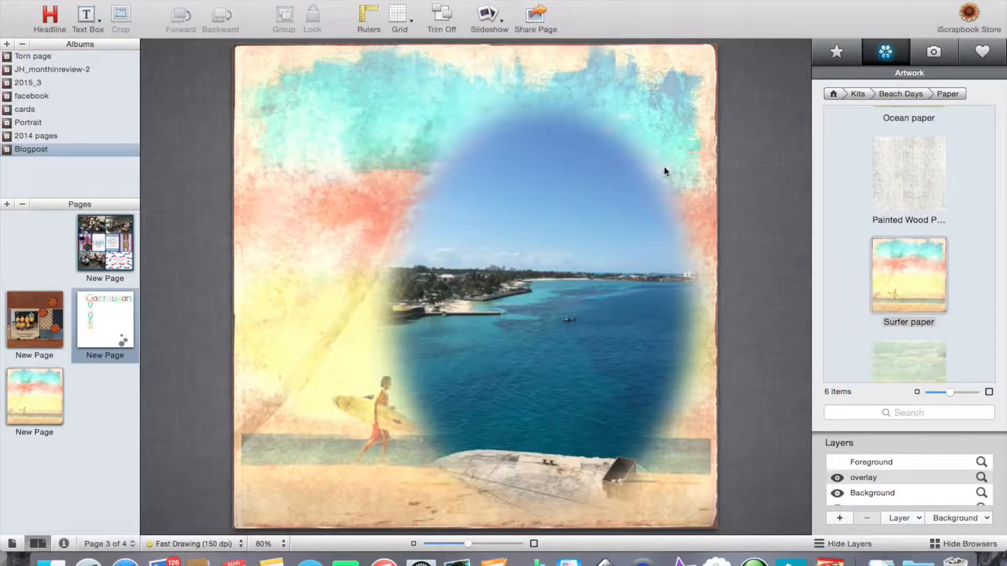
Step: Insert the Painted Wood paper on the overlay layer as a regular graphic rather than as the background
left_click(878, 479)
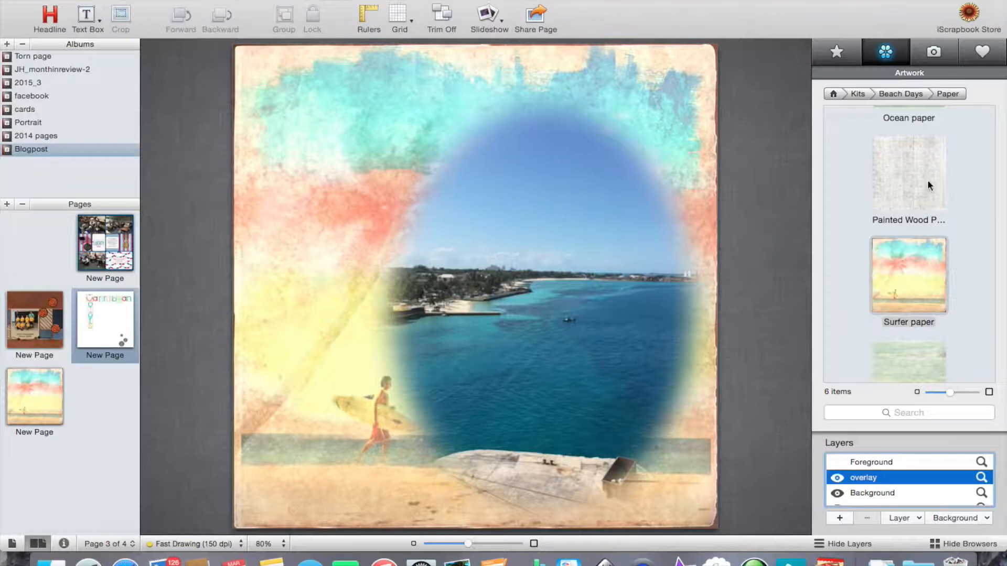
left_click_drag(926, 182, 561, 232)
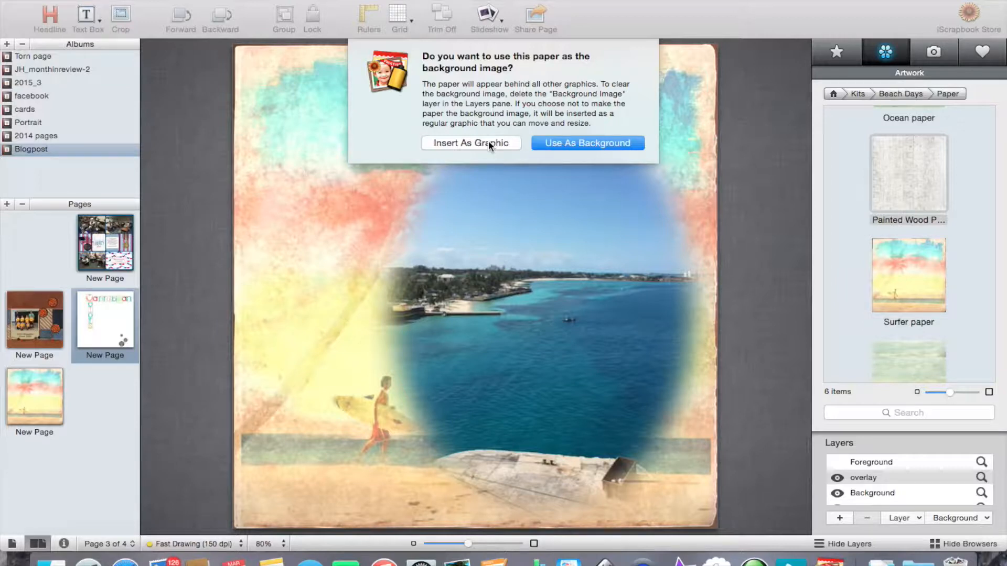
left_click(488, 140)
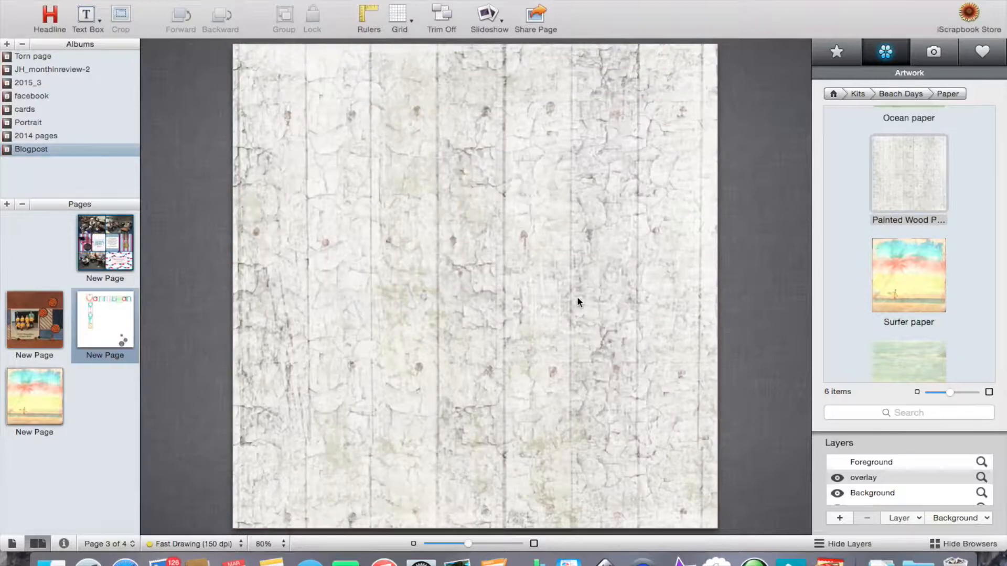
Step: Set the transparency of the painted wood paper to 65%
left_click(577, 298)
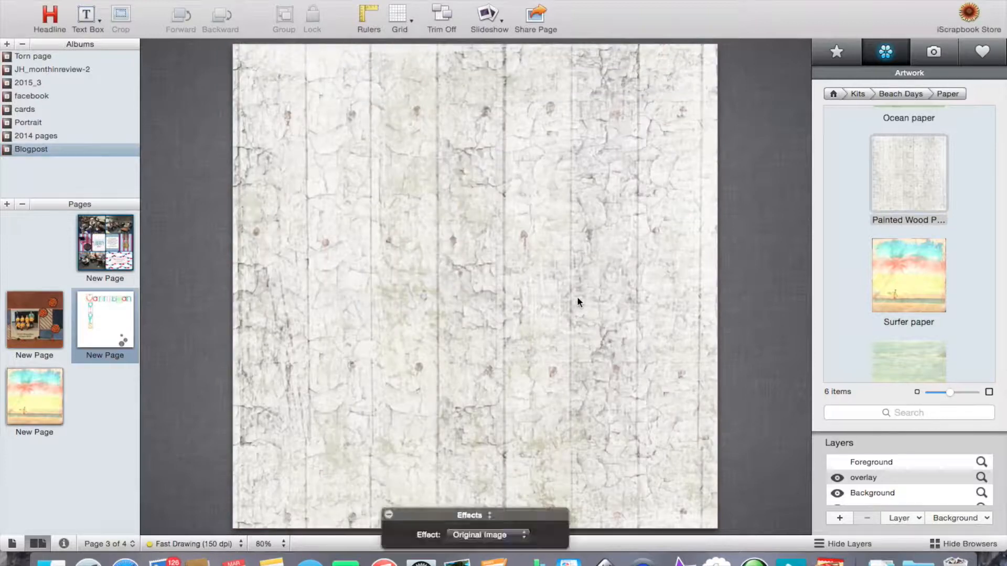
left_click(482, 518)
left_click(483, 525)
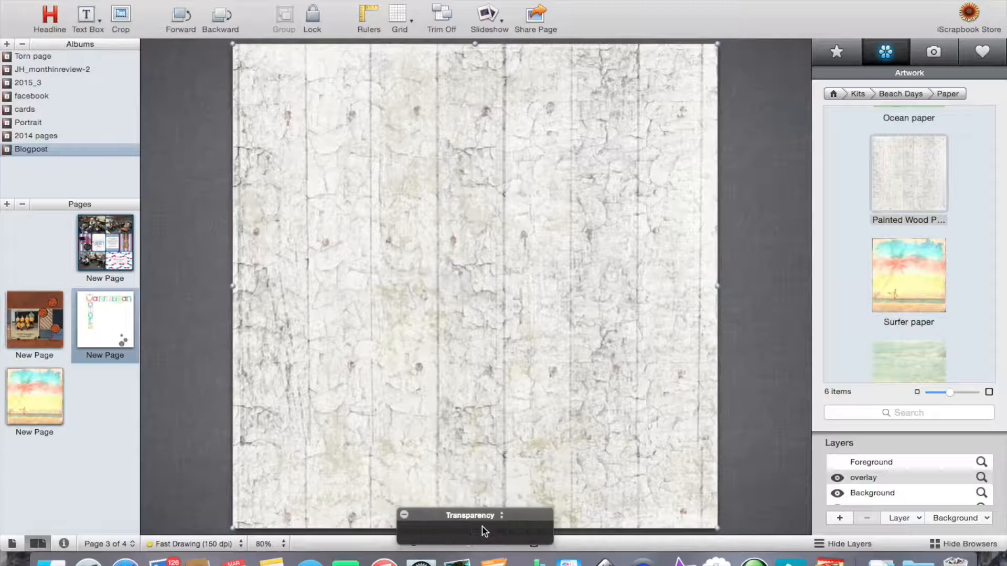
left_click_drag(470, 533, 501, 538)
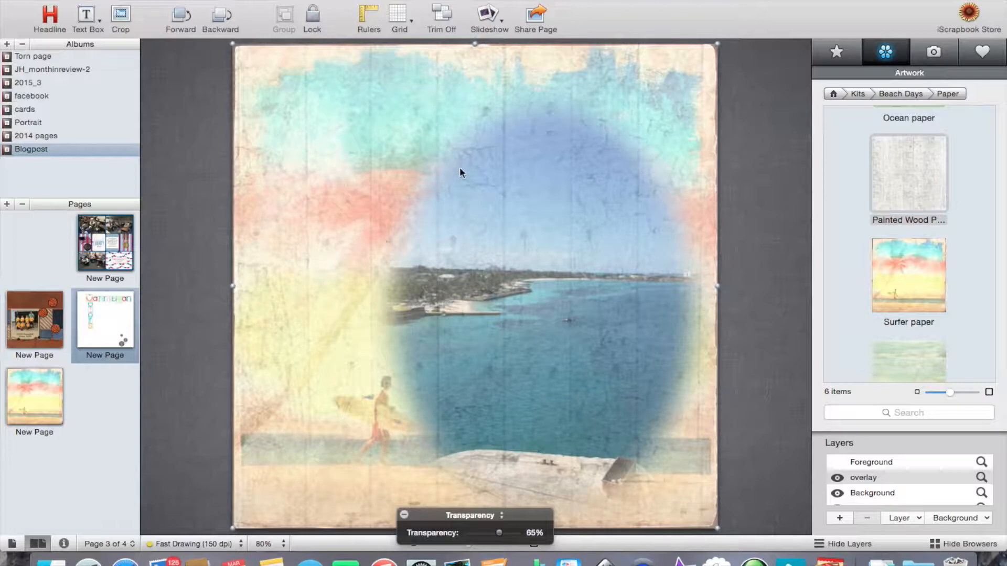
left_click(741, 206)
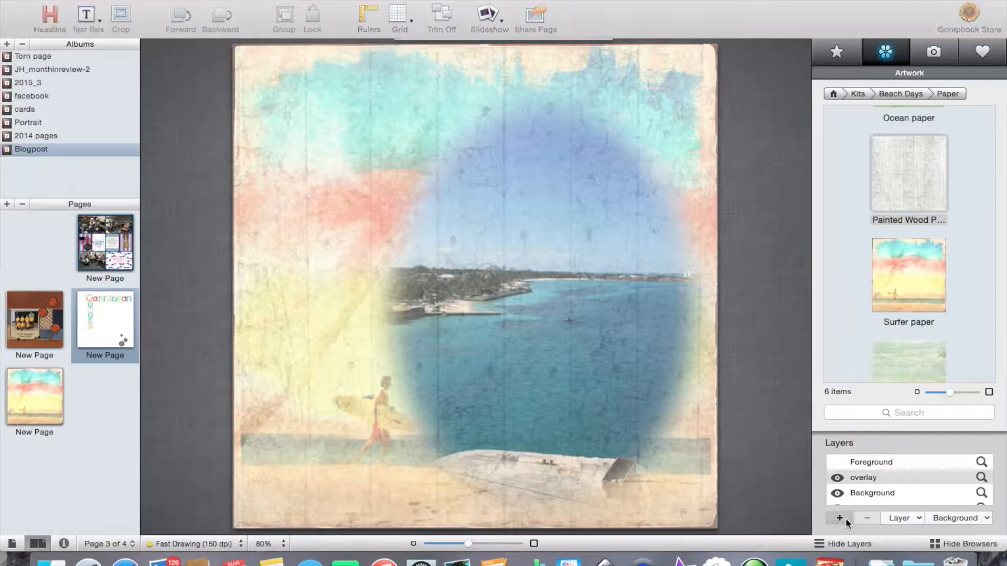
Step: Add a new layer named "lettering" above the overlay layer
left_click(840, 518)
key("super+a")
type("lettering")
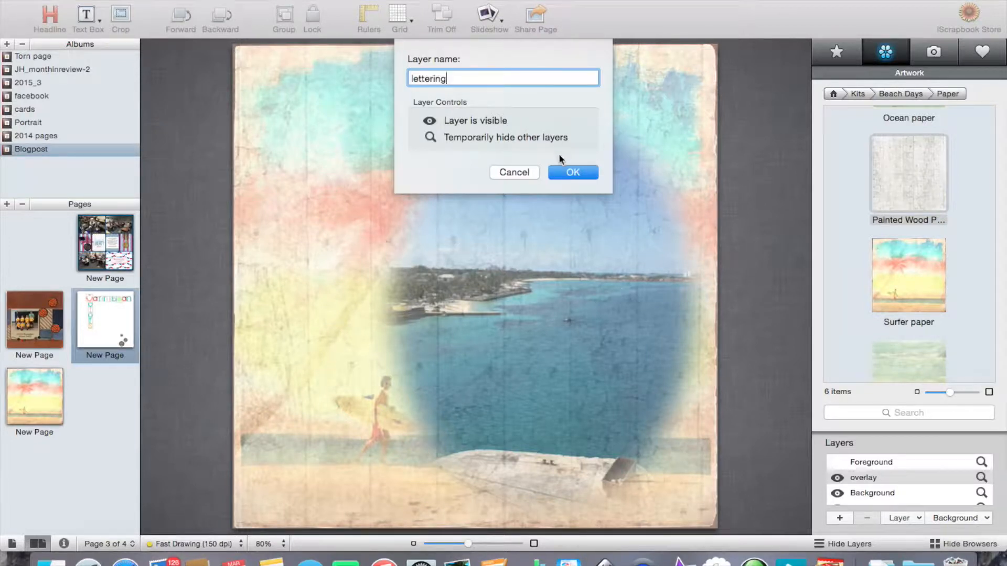
left_click(571, 172)
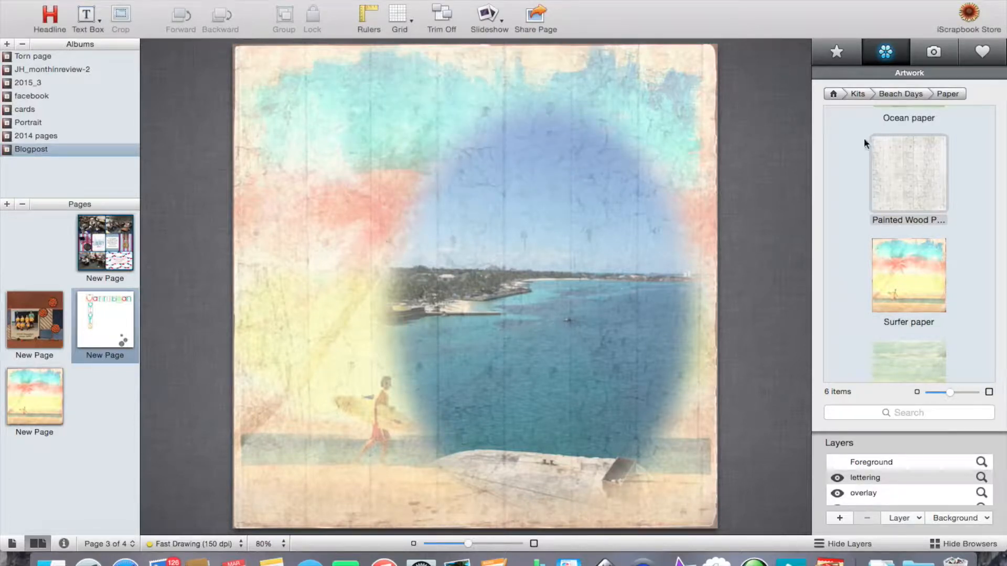
Step: Place a square shape on the lettering layer and position it near the page's upper-left corner
left_click(841, 56)
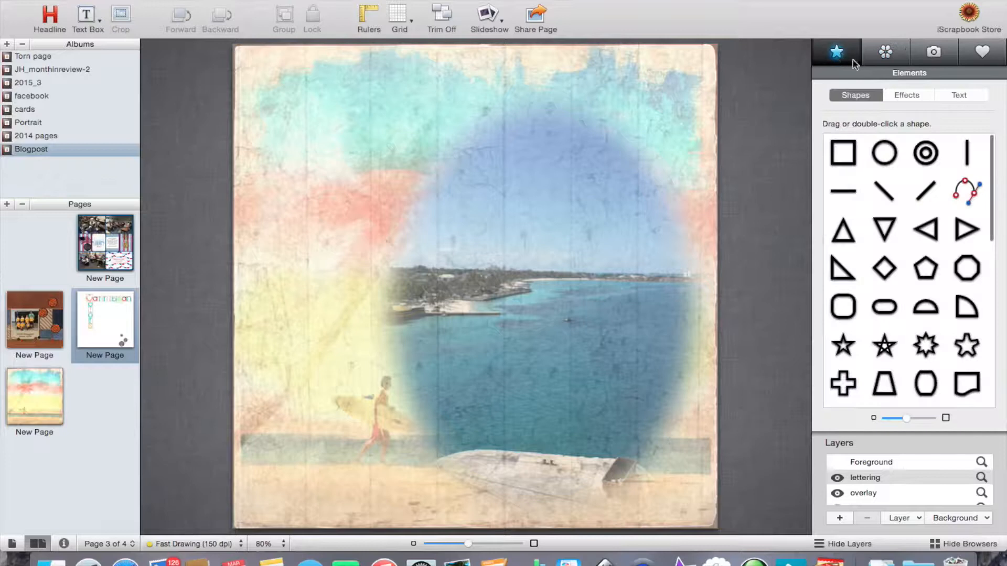
left_click_drag(852, 155, 322, 147)
left_click_drag(322, 164, 322, 164)
mouse_move(349, 130)
left_mouse_down()
mouse_move(371, 129)
mouse_move(348, 122)
mouse_move(368, 125)
left_mouse_up()
left_click_drag(346, 162, 323, 147)
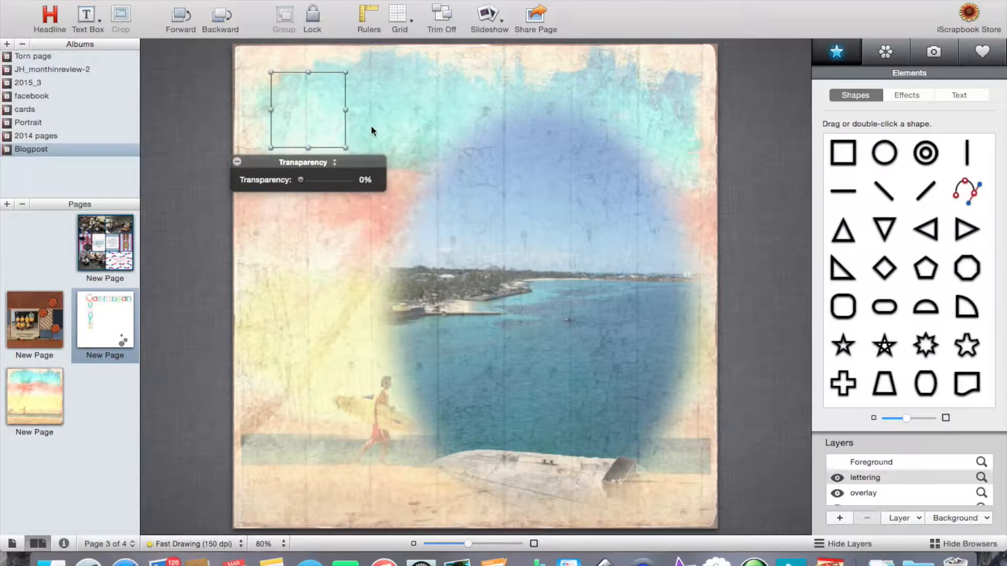
Step: Define the square as a placeholder of type Alphabet
left_click(212, 0)
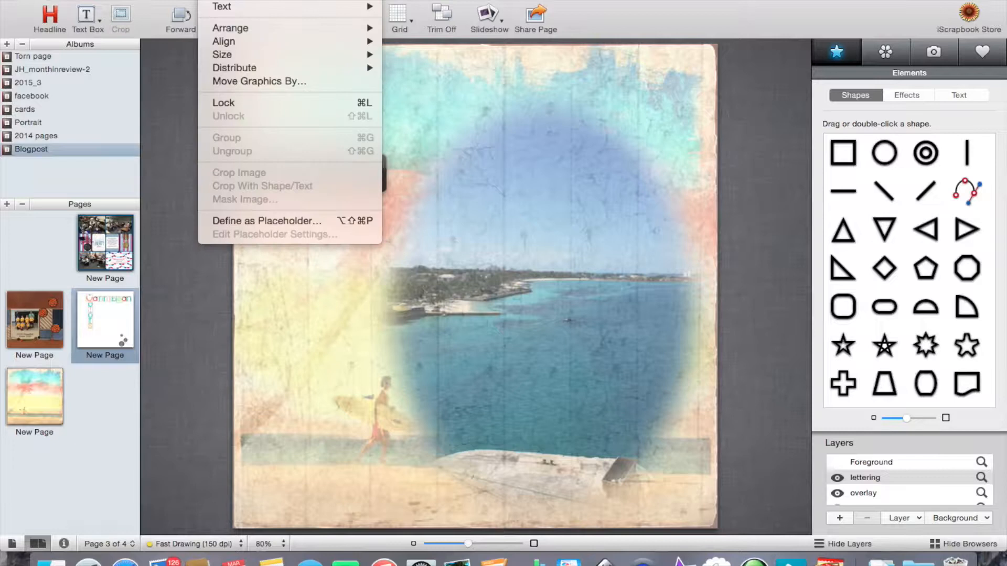
left_click(288, 220)
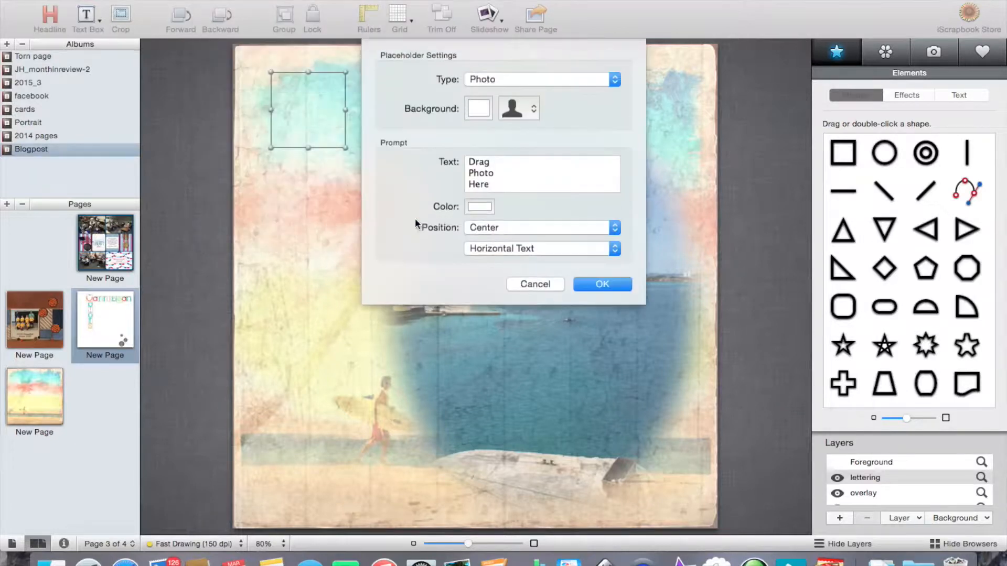
left_click(590, 85)
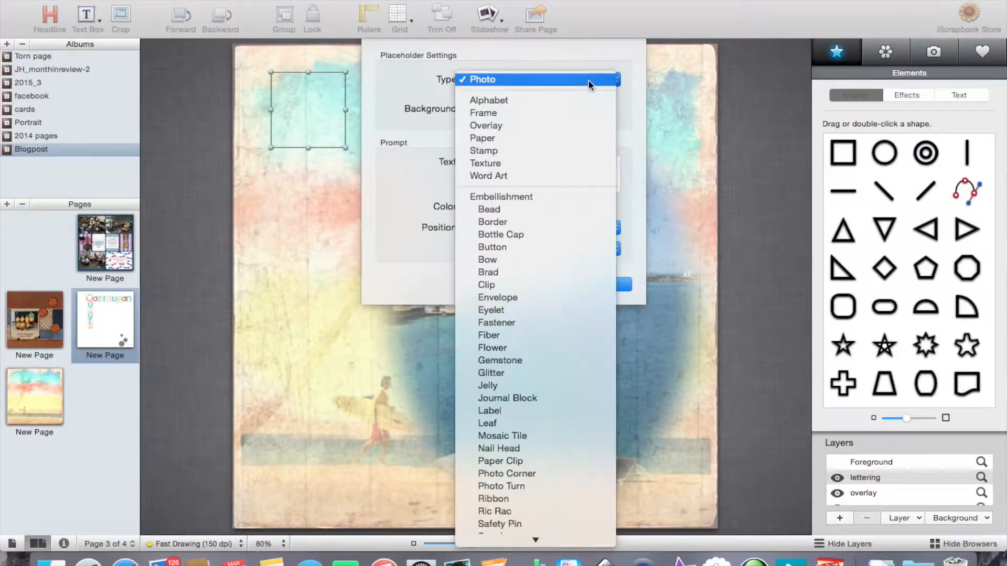
left_click(568, 110)
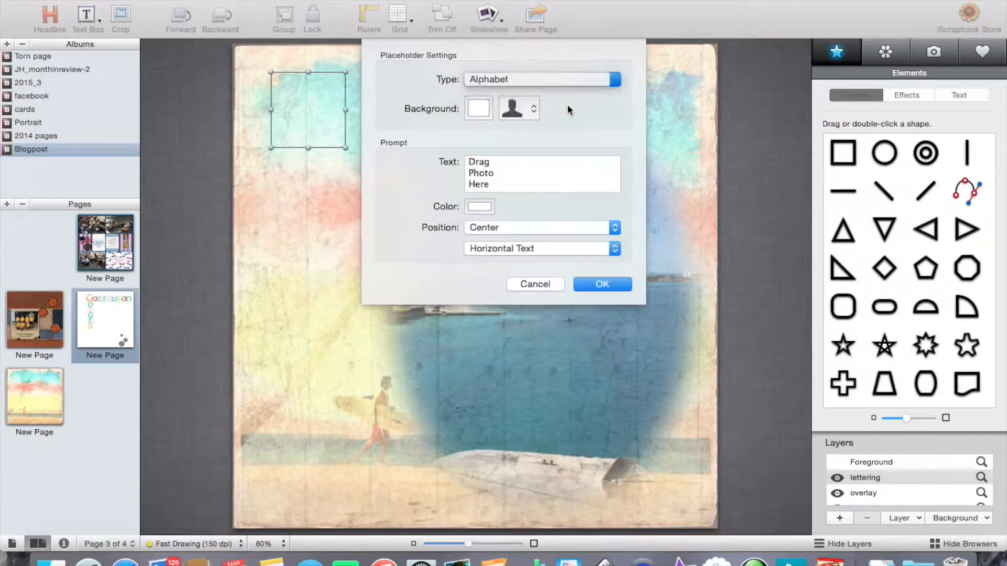
left_click(602, 284)
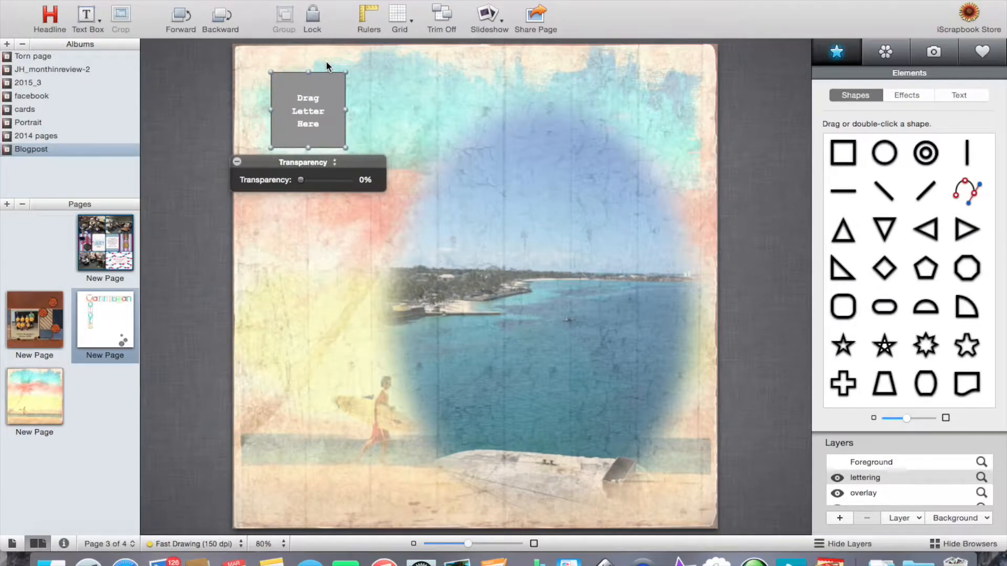
Step: Duplicate the large alphabet placeholder, shrink the copy to a smaller rectangle and place it just beside the large one
key("super+d")
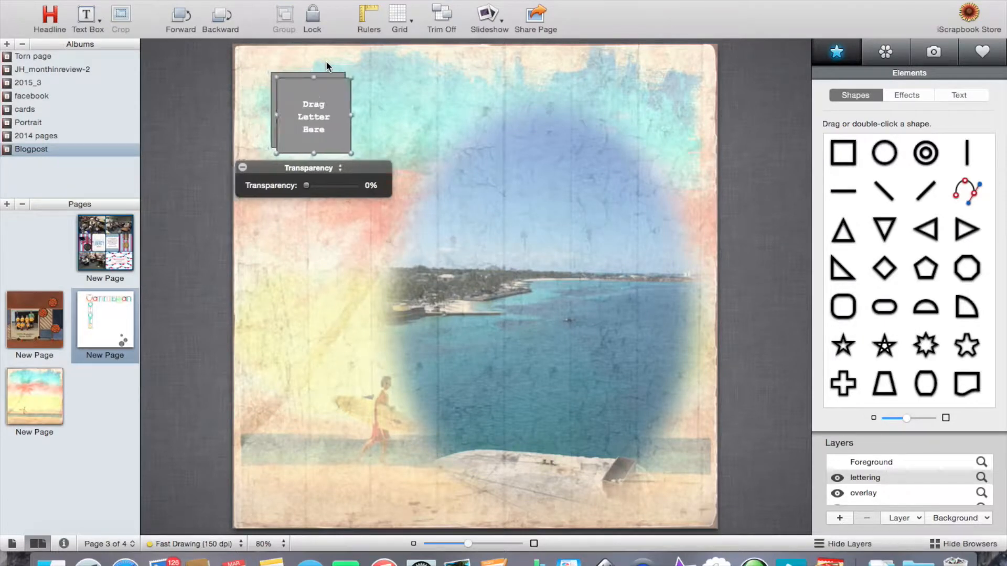
left_click_drag(360, 125, 390, 129)
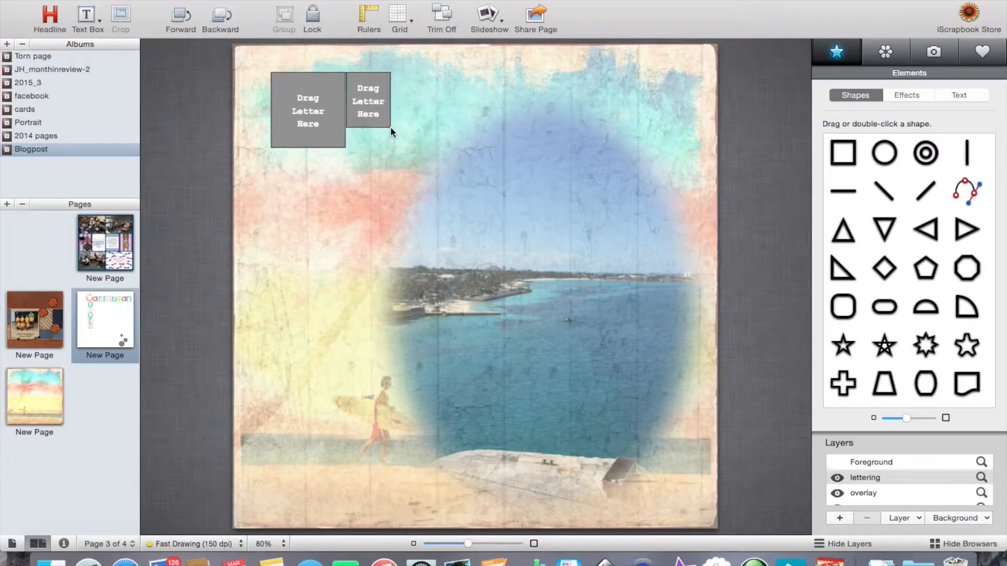
left_click_drag(377, 95, 380, 92)
left_click(370, 120)
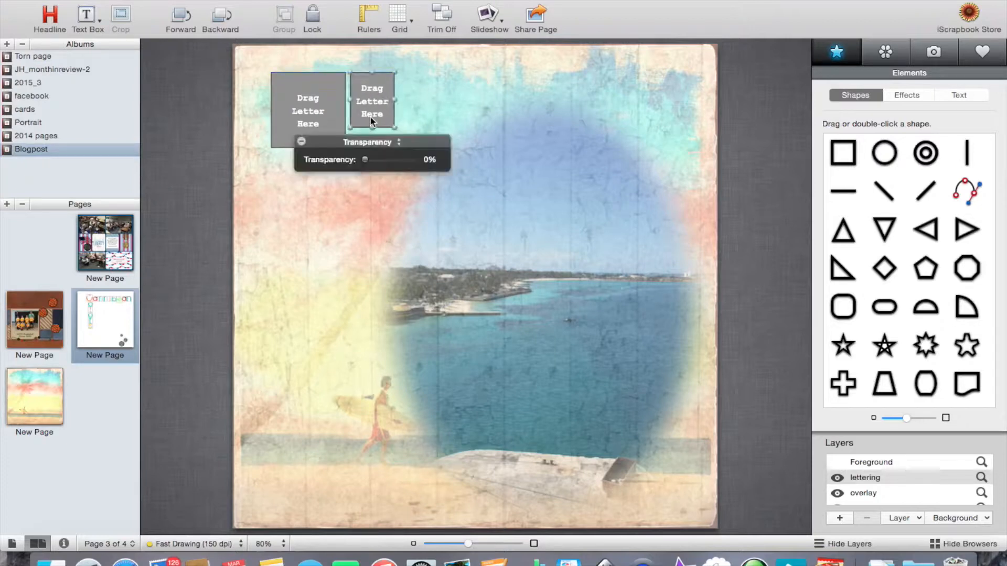
key("super+v")
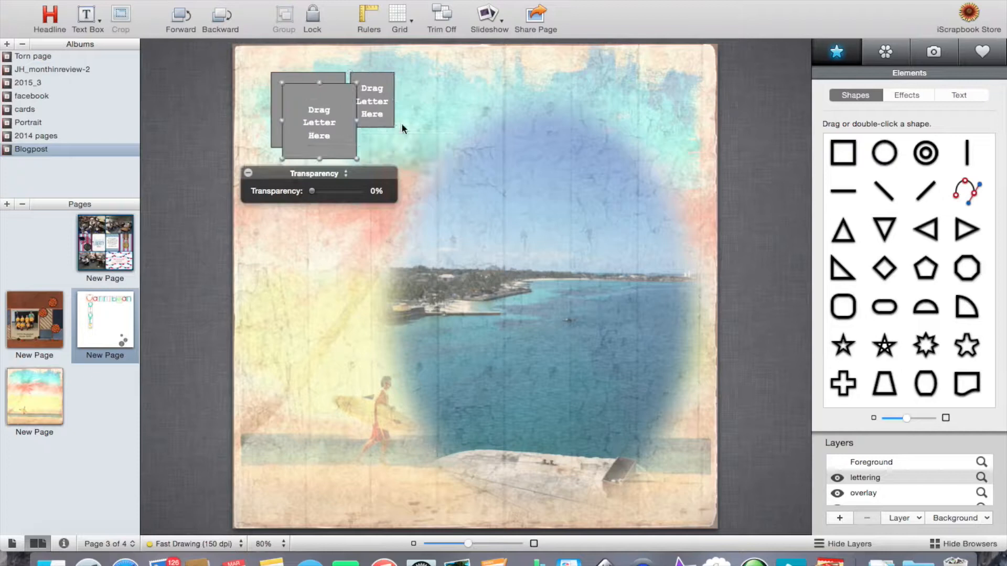
key("Delete")
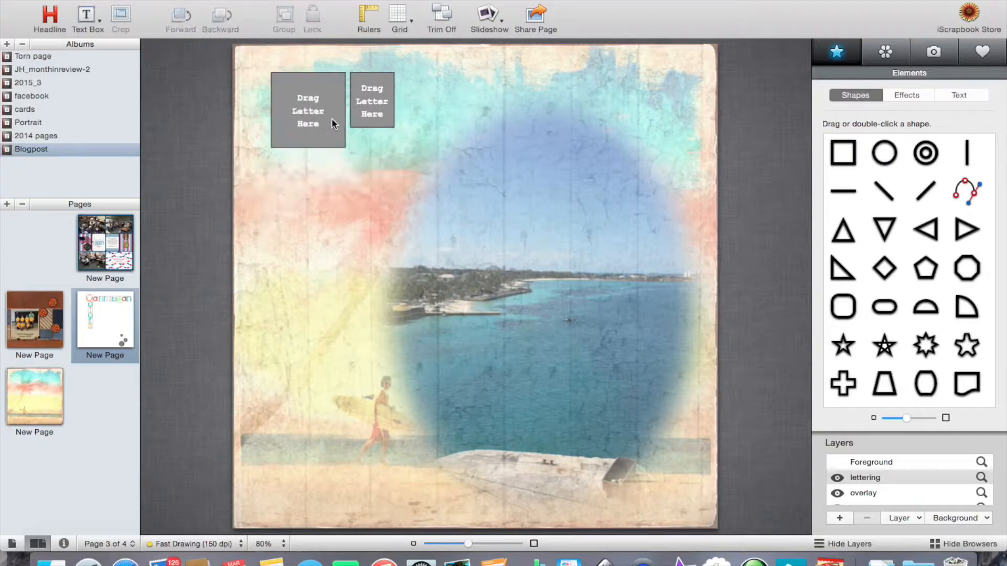
Step: Copy the small placeholder and set three copies side by side to extend the row across the page
left_click(382, 119)
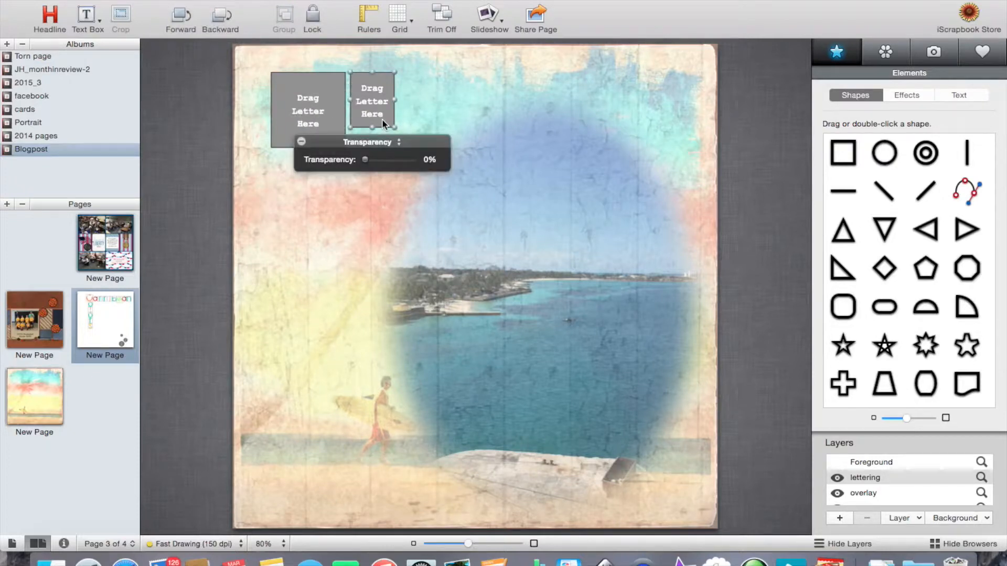
left_click_drag(382, 118, 477, 93)
key("super+v")
key("super+v")
left_click_drag(401, 107, 522, 94)
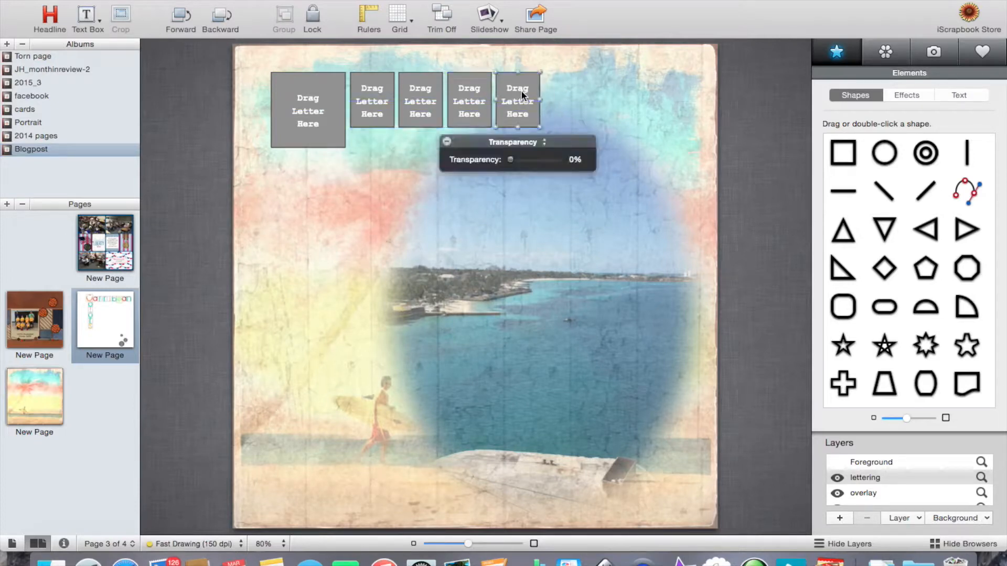
Step: Add four more copies of the small placeholder, continuing the row to the page's far edge
key("super+v")
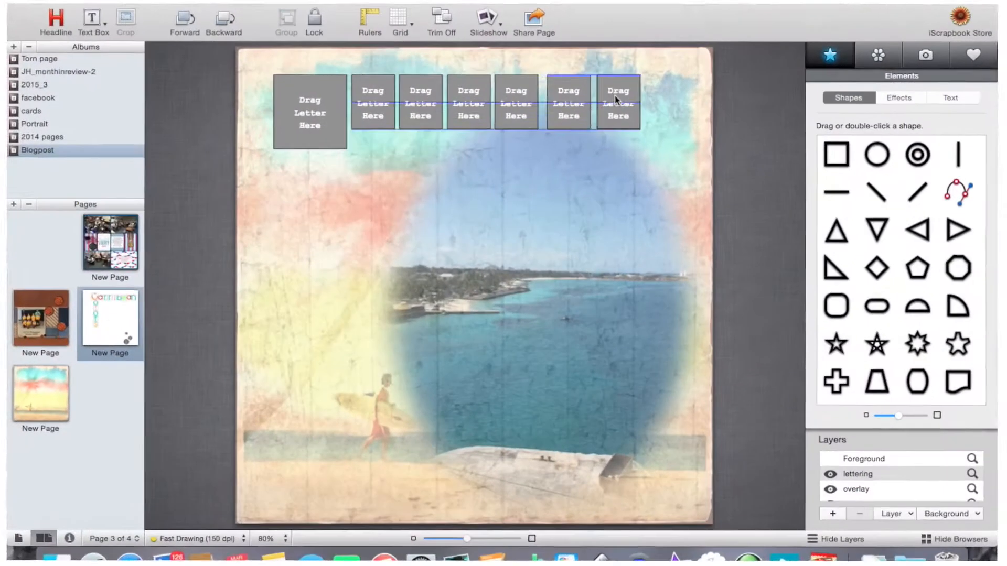
key("super+v")
left_click_drag(486, 124, 675, 95)
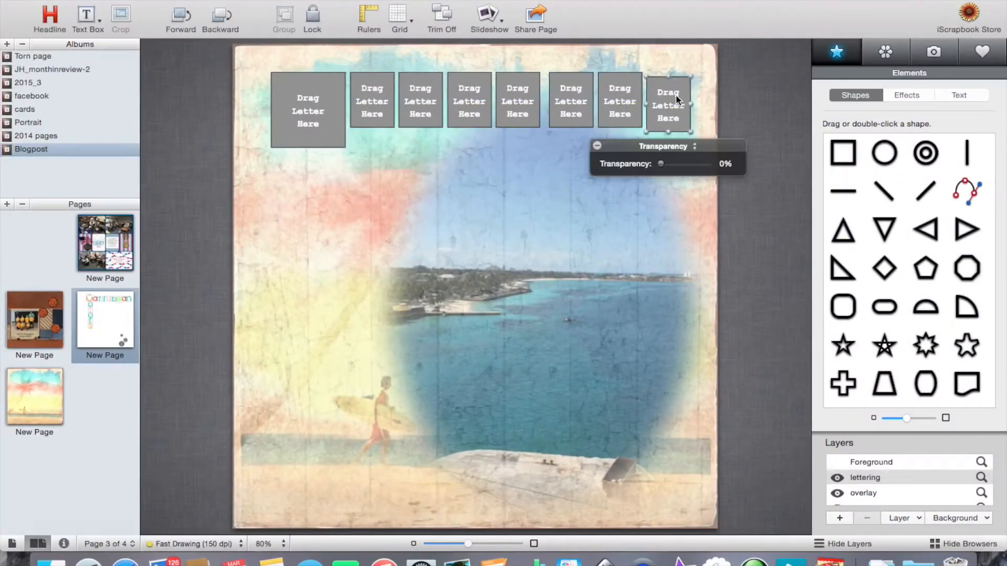
key("super+v")
left_click_drag(415, 133, 726, 105)
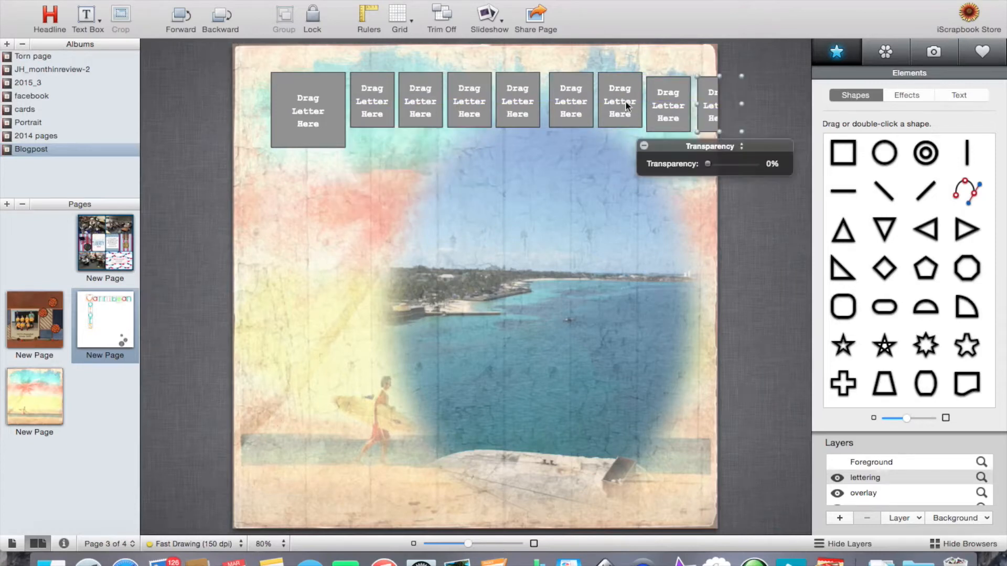
Step: Align and evenly distribute the eight small placeholders as a group, and narrow the group so the row fits inside the page
left_click(371, 117)
left_click(709, 107)
left_click(657, 103, "shift")
left_click(616, 102, "shift")
left_click(569, 103, "shift")
left_click(515, 102, "shift")
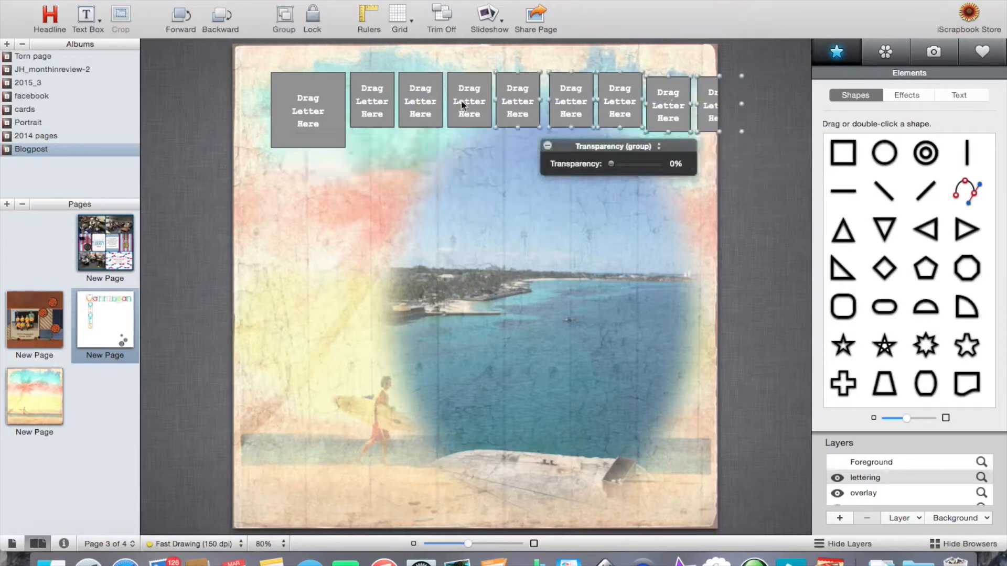
left_click(462, 104, "shift")
left_click(421, 105, "shift")
left_click(373, 104, "shift")
left_click(561, 147)
left_click(556, 172)
left_click(548, 186)
left_click(559, 220)
left_click_drag(742, 105, 674, 107)
left_click(699, 136)
Step: Copy a small placeholder from the row and stack five copies in a vertical column beneath the large placeholder
left_click(367, 109)
left_click(289, 227)
key("super+v")
left_click_drag(380, 113, 328, 299)
key("super+v")
key("super+v")
key("super+v")
left_click_drag(380, 152, 327, 362)
key("super+v")
left_click_drag(413, 204, 339, 418)
left_click(382, 421)
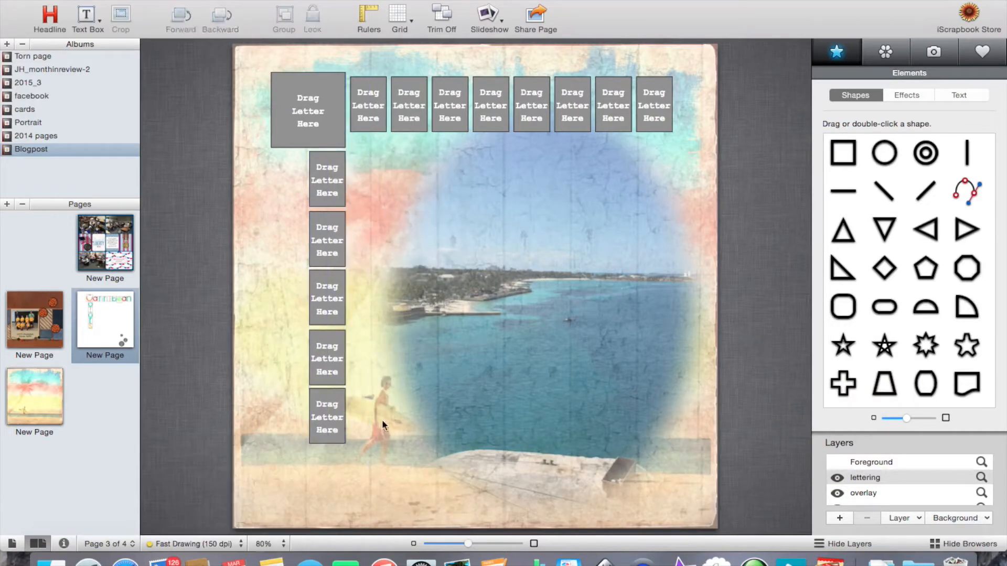
Step: Space the five column placeholders evenly as a group and reduce their height so the column ends just above the surfer
left_click(329, 182)
left_click_drag(332, 219, 579, 196)
left_click(327, 240, "shift")
left_click_drag(312, 282, 610, 317)
left_click(327, 298, "shift")
left_click_drag(281, 340, 521, 248)
left_click_drag(289, 152, 328, 379)
left_click(374, 385)
left_click_drag(295, 150, 377, 434)
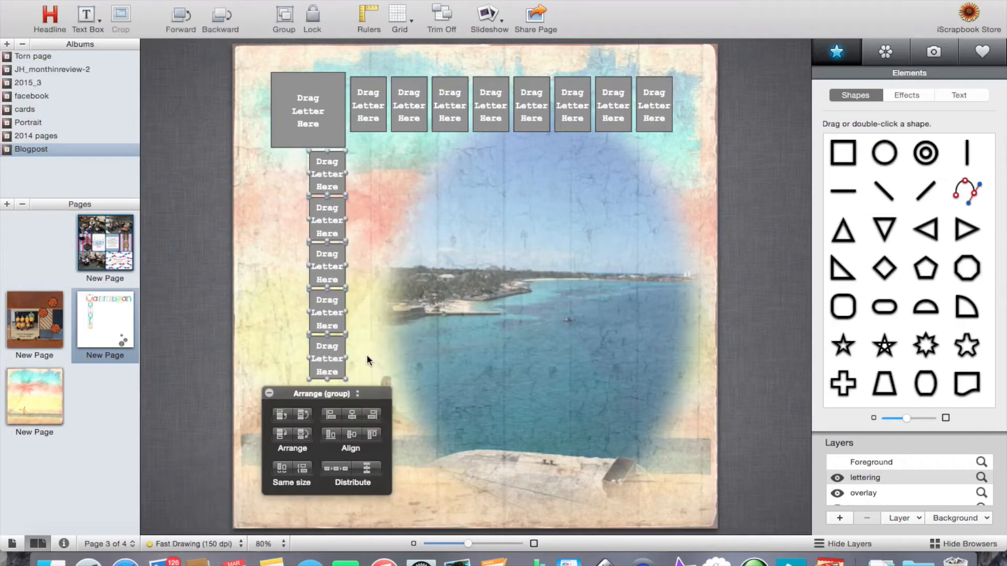
left_click(380, 286)
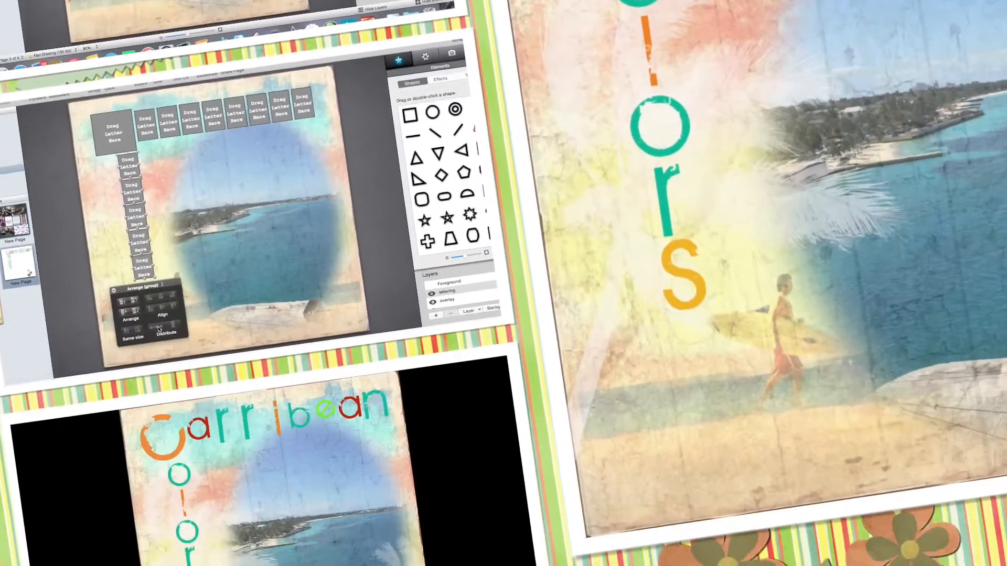